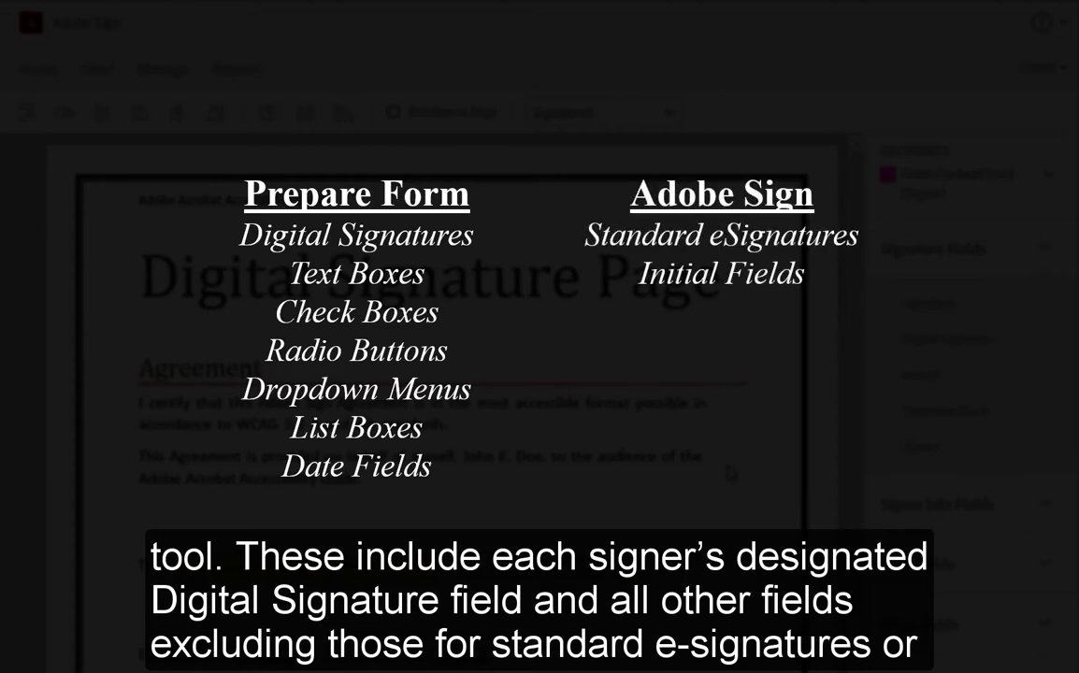
Place a standard Signature field on the agreement page in Adobe Sign
scroll(729, 472, "down", 5)
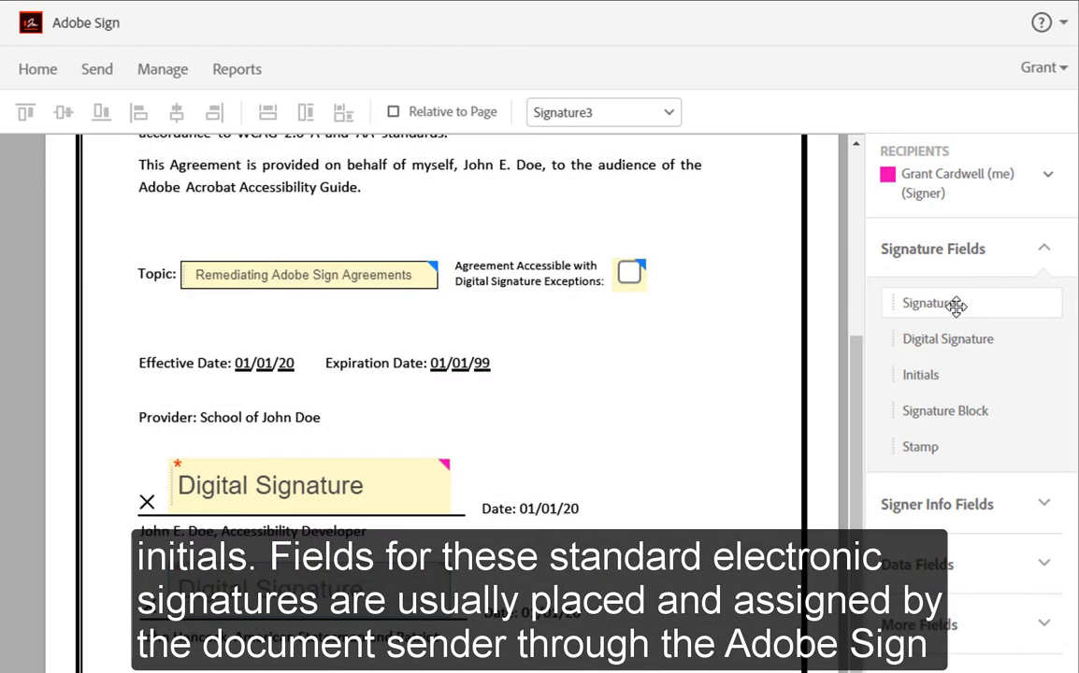
mouse_move(956, 304)
left_mouse_down()
mouse_move(819, 334)
mouse_move(510, 331)
left_mouse_up()
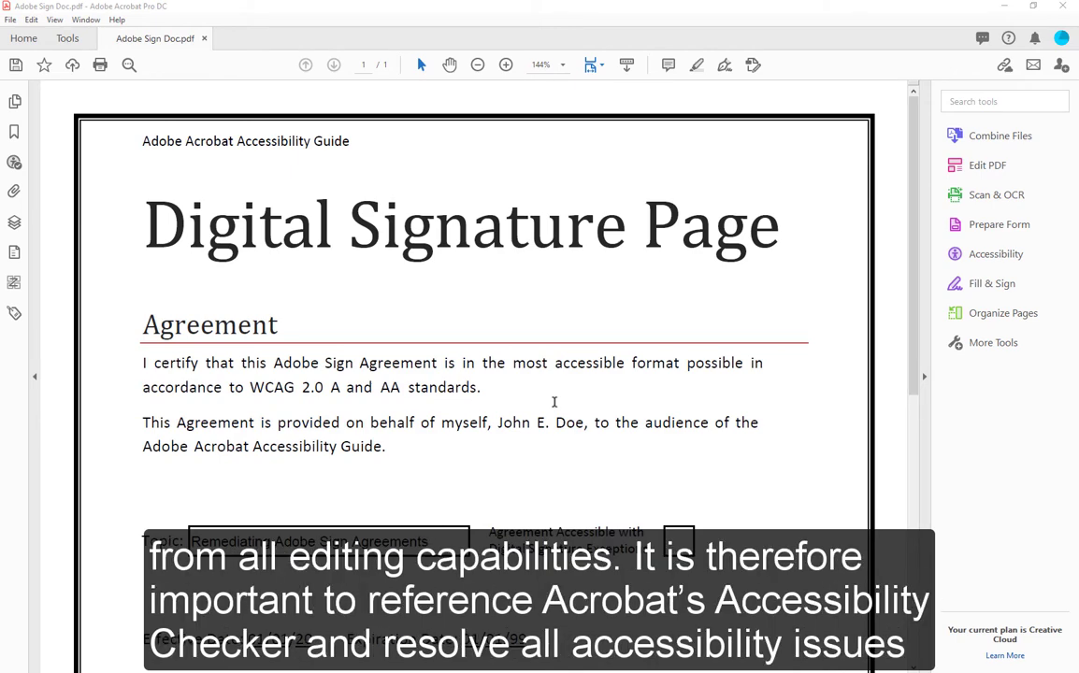
In Adobe Acrobat, fix the Accessibility Checker's failed Title rule by setting the document title to "Agreement", and close the checker
left_click(17, 167)
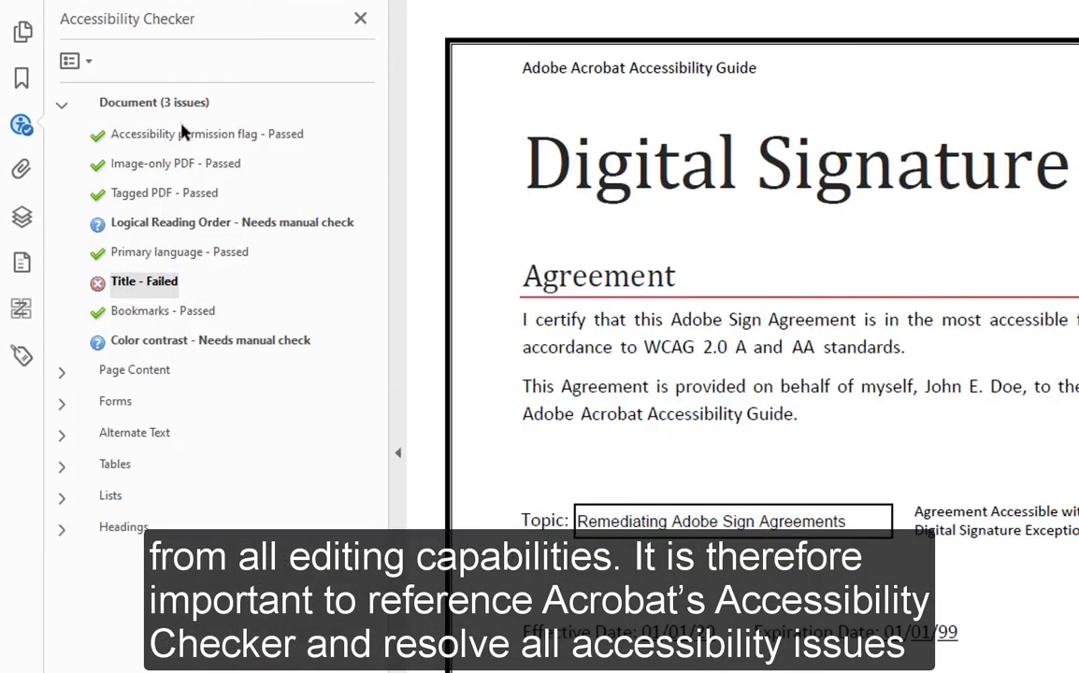
right_click(166, 283)
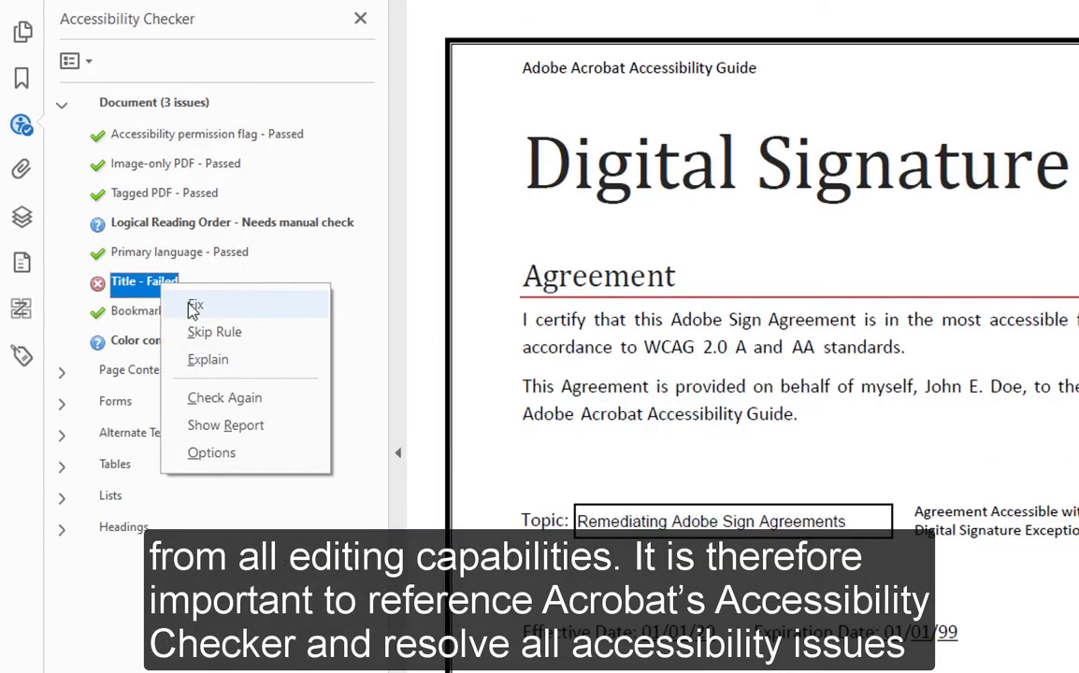
left_click(187, 302)
left_click(753, 271)
left_click(765, 239)
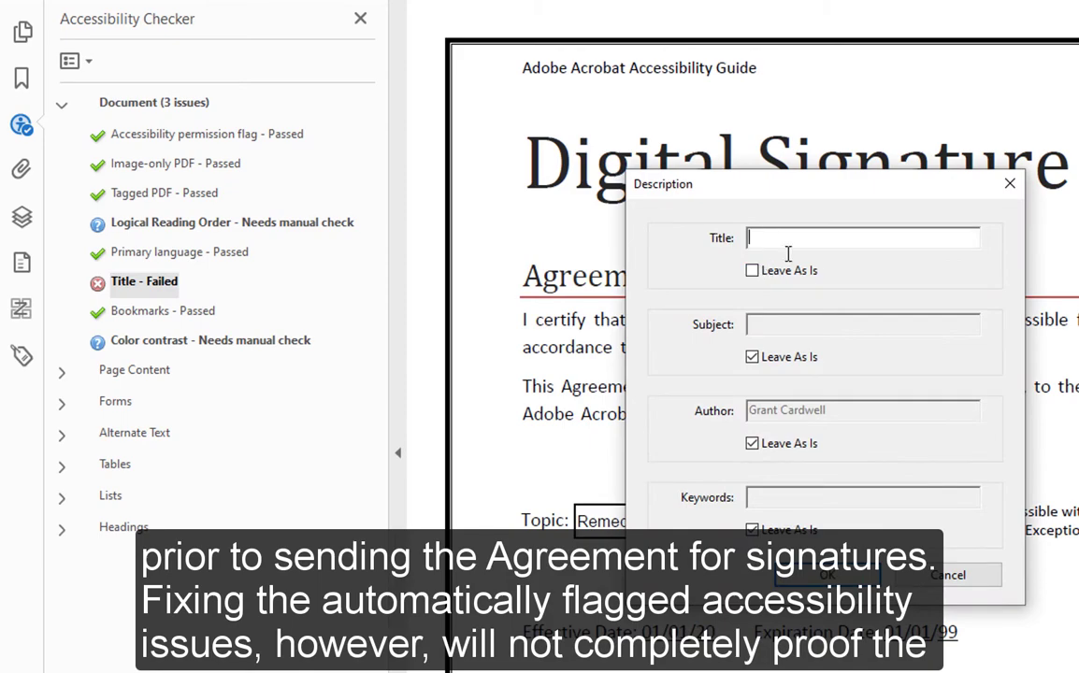
type("Agreement")
key("Return")
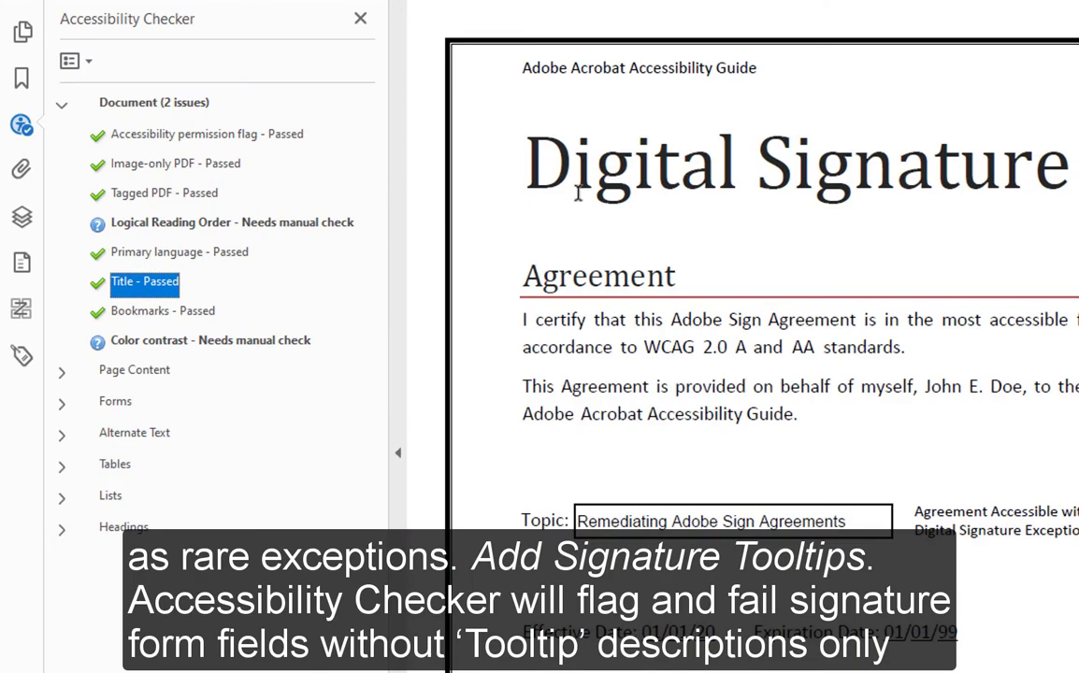
left_click(361, 18)
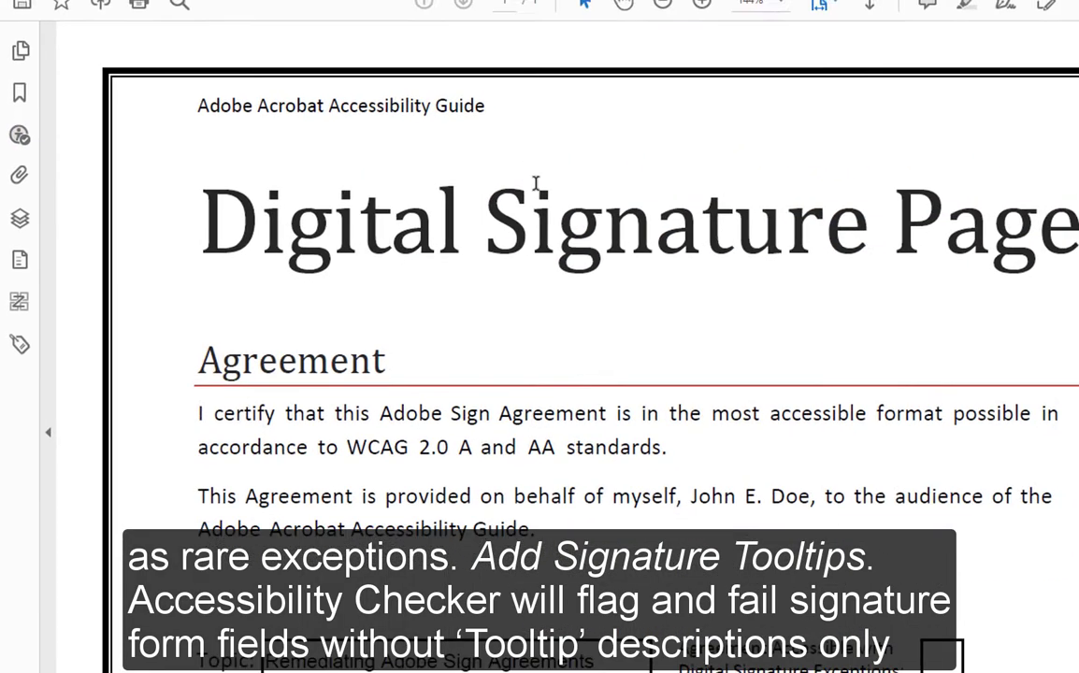
In Prepare Form, set the Accessibility Developer's signature field tooltip to "Signature of" followed by the signer's full name and a period
scroll(701, 332, "down", 5)
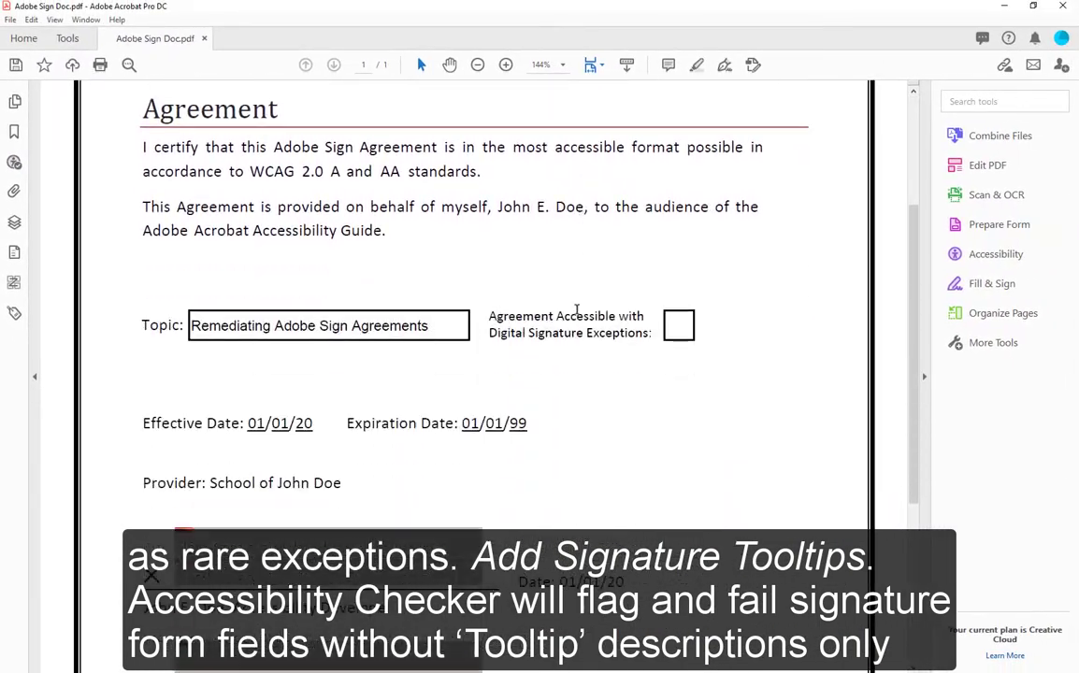
scroll(526, 323, "down", 1)
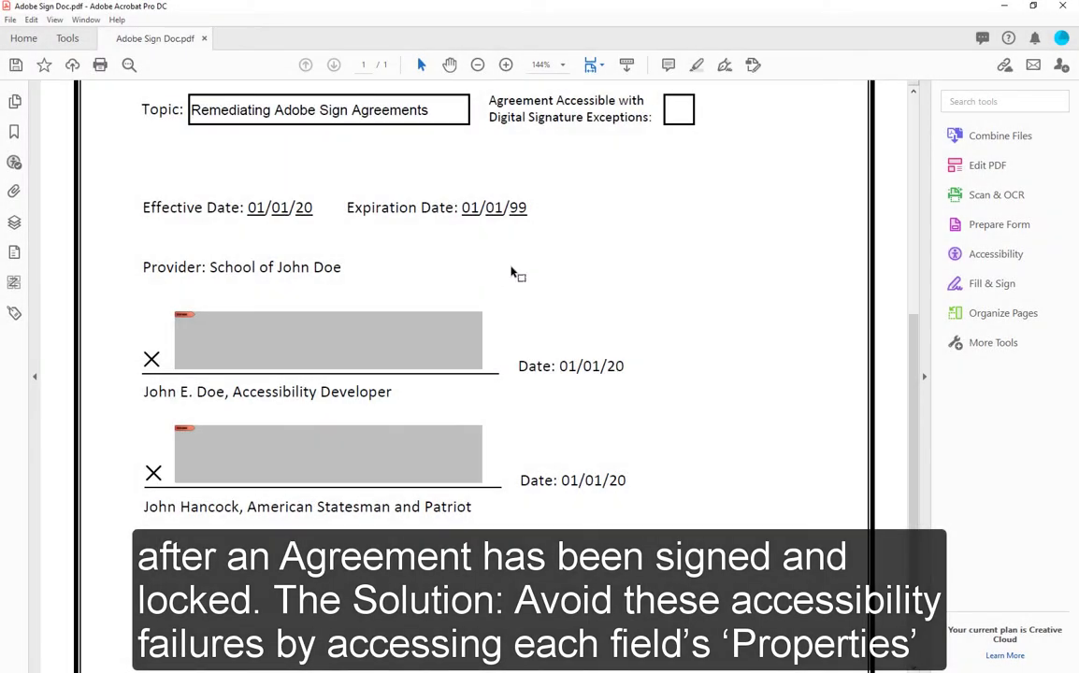
left_click(968, 228)
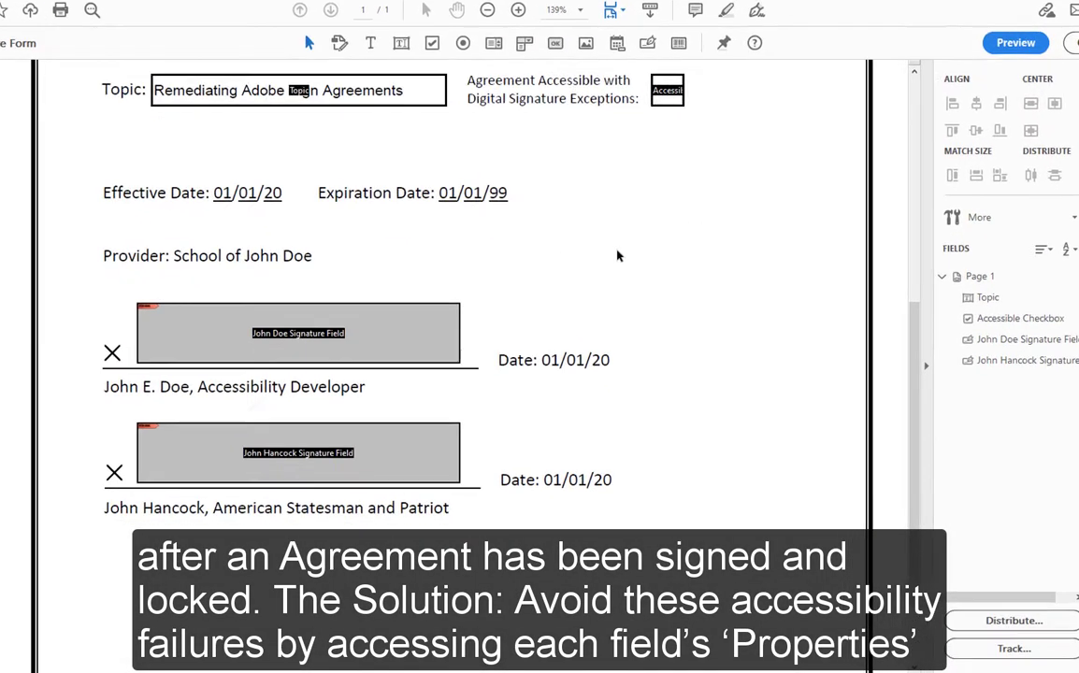
left_click(420, 337)
right_click(420, 336)
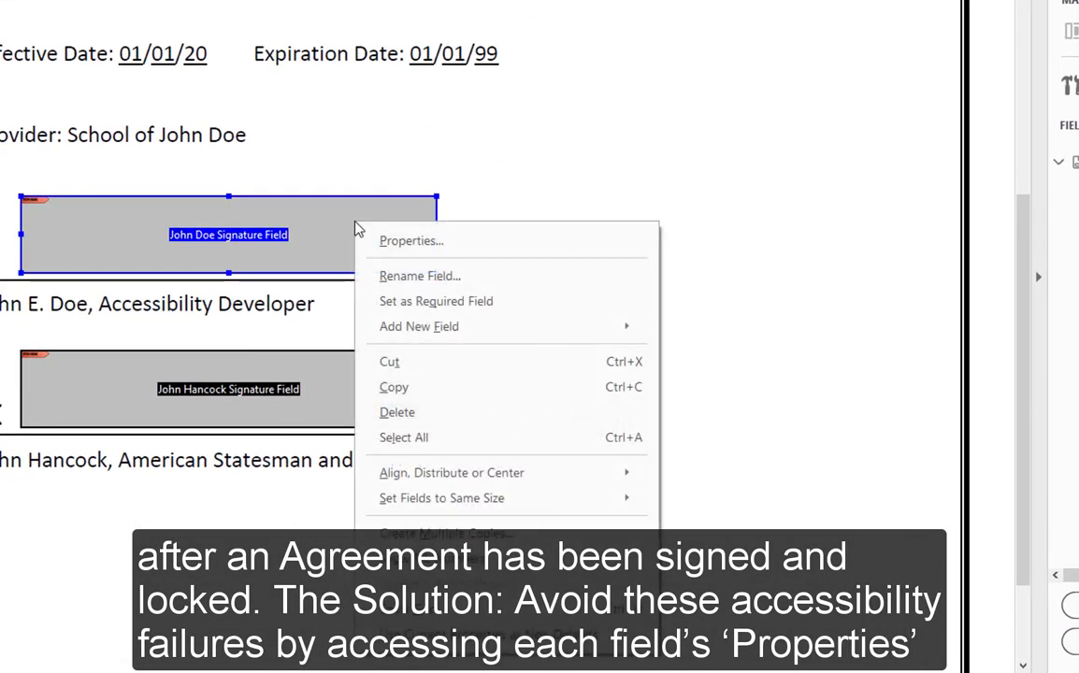
left_click(483, 244)
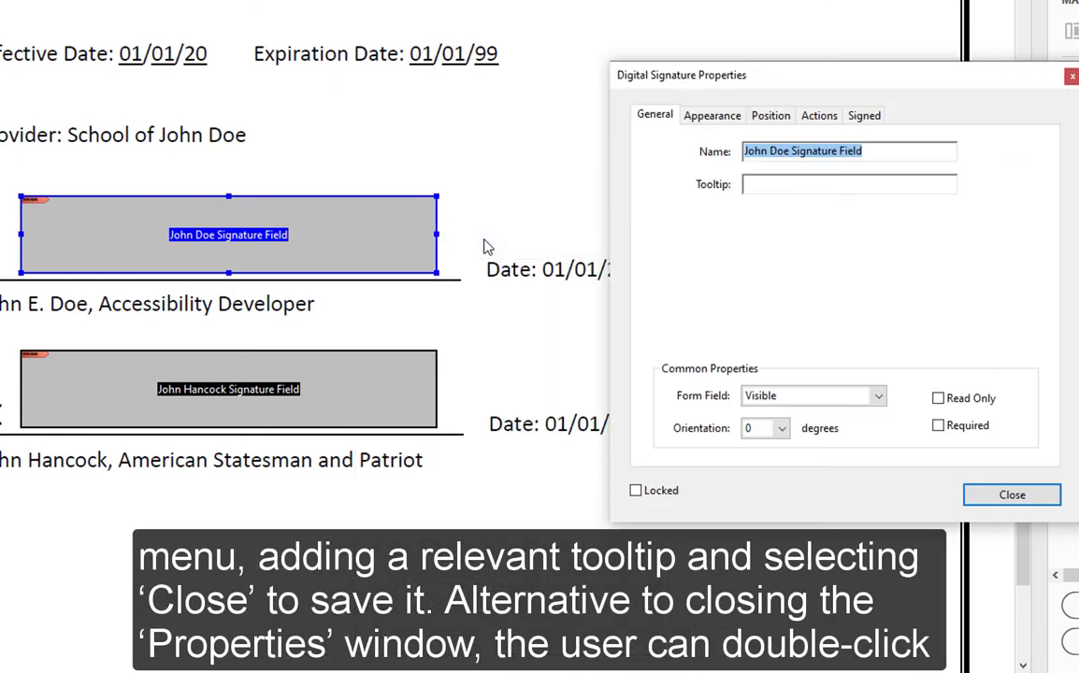
left_click(752, 183)
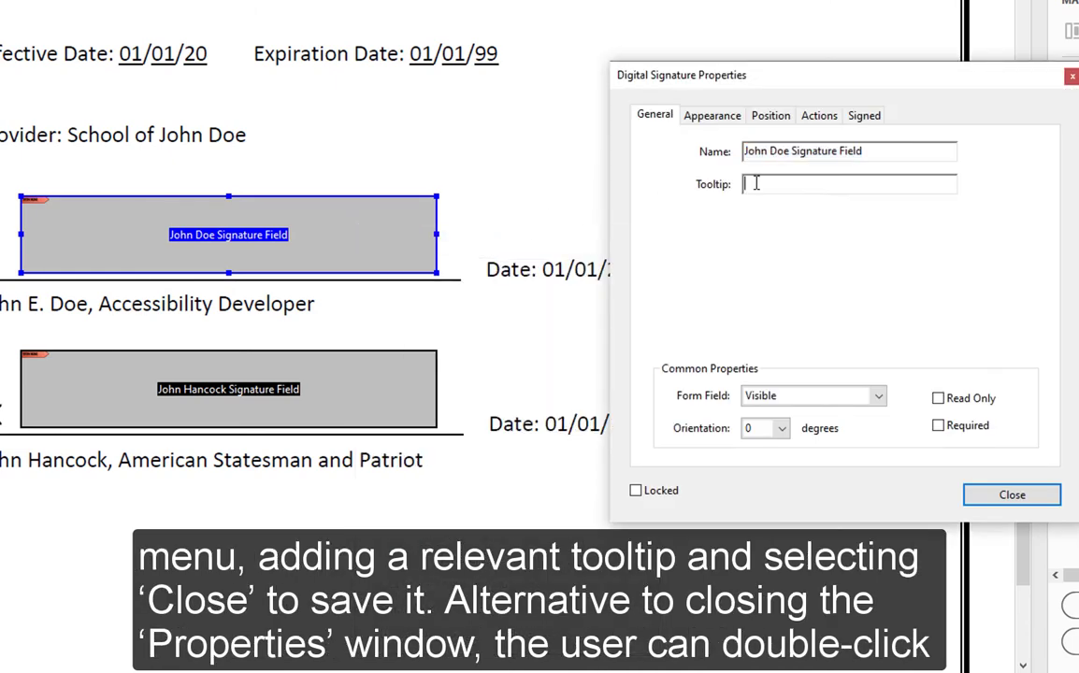
type("Signature of John E. ")
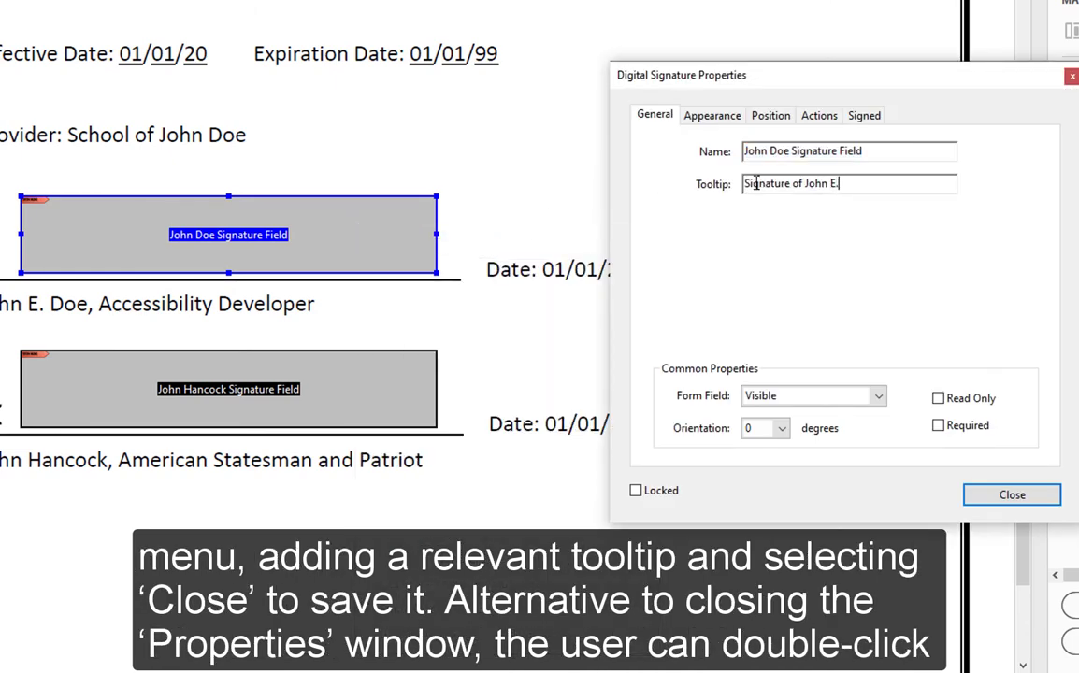
type("Doe.")
Set the American Statesman's signature field tooltip to "Signature of" followed by that signer's full name and a period
left_click(354, 402)
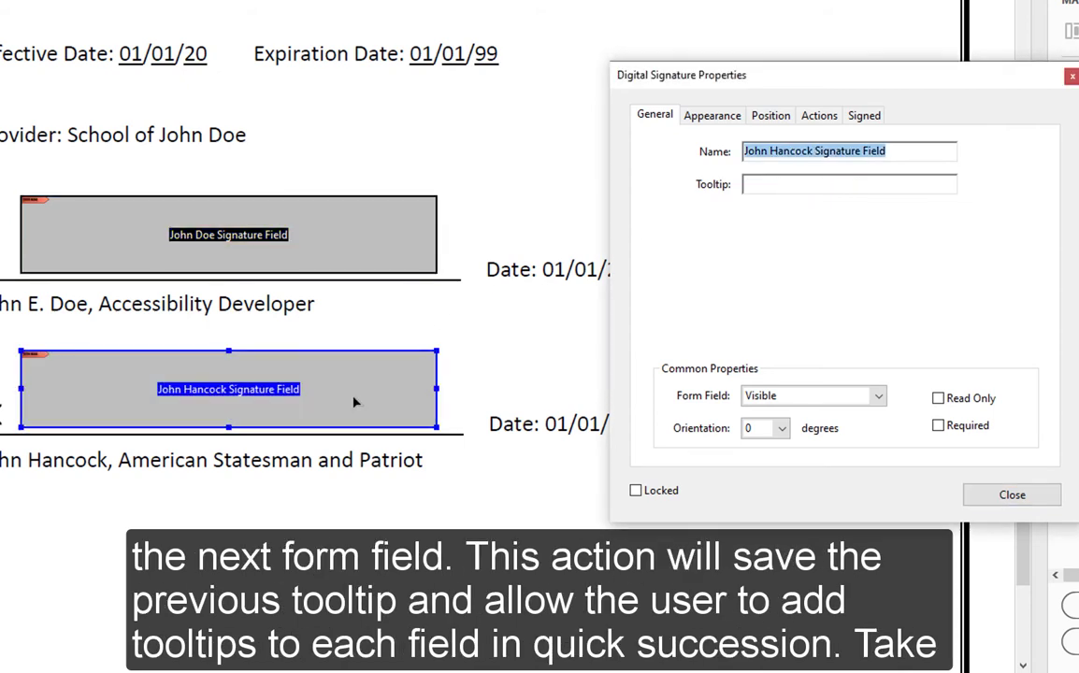
left_click(774, 183)
type("Signature of John Hancock.")
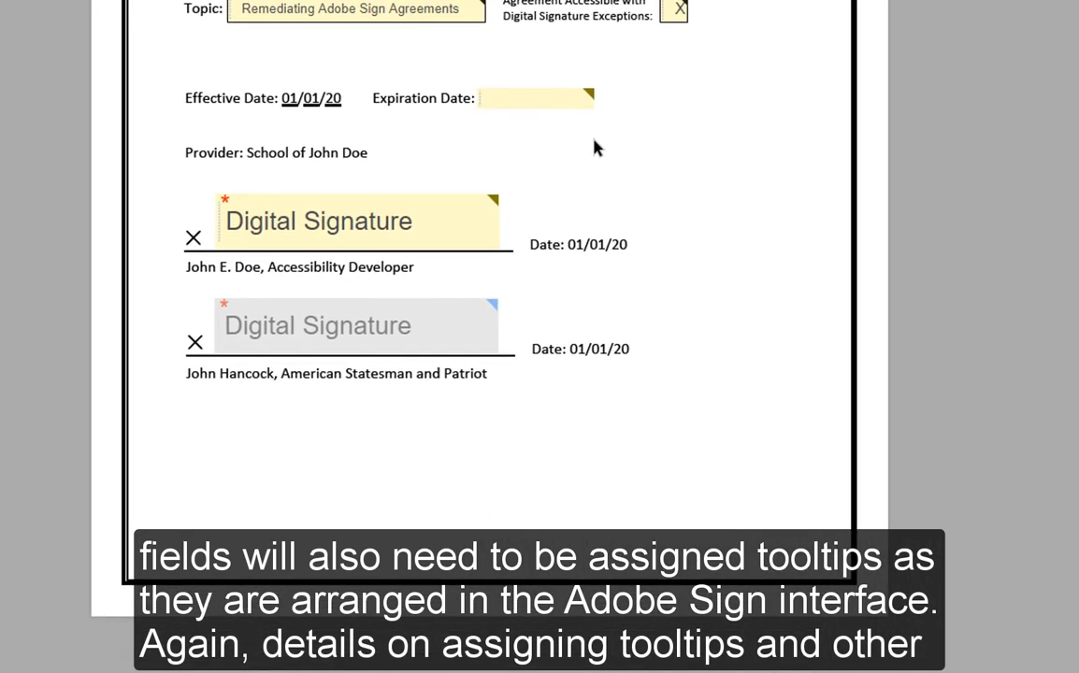
In Adobe Sign, set the Expiration Date field's tooltip to "Enter the expiration date."
left_click(532, 98)
left_click(650, 209)
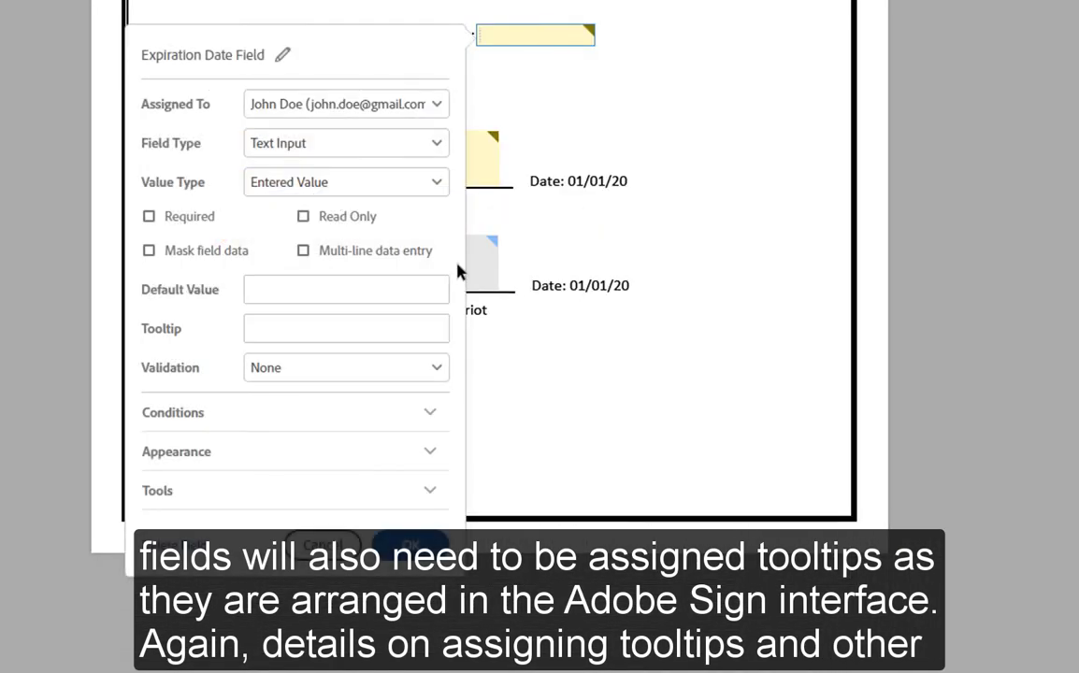
left_click(292, 332)
type("En")
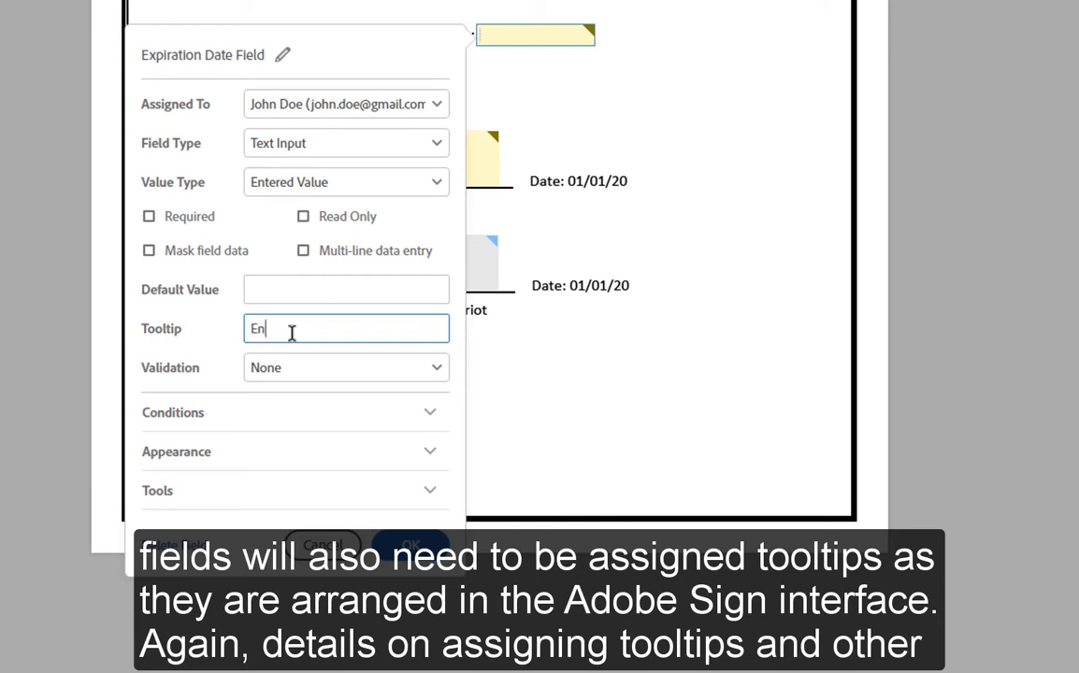
type("ter the expiration")
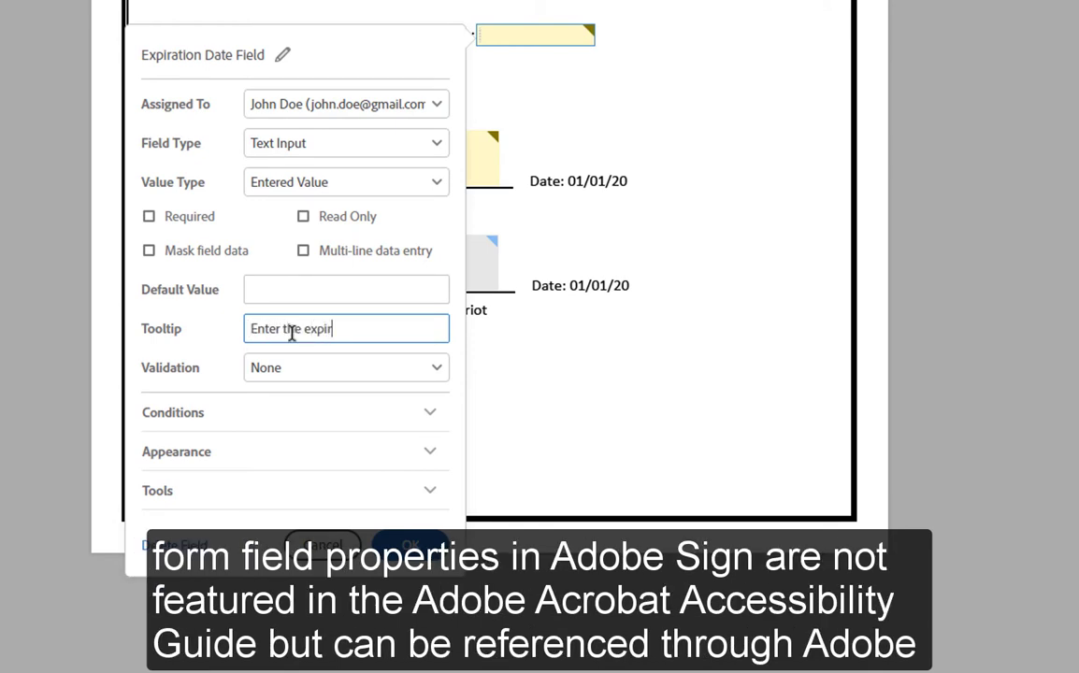
type(" date.")
In Adobe Acrobat, mark the "Agreement Accessible with Digital Signature Exceptions" checkbox
scroll(674, 393, "up", 2)
left_click(680, 476)
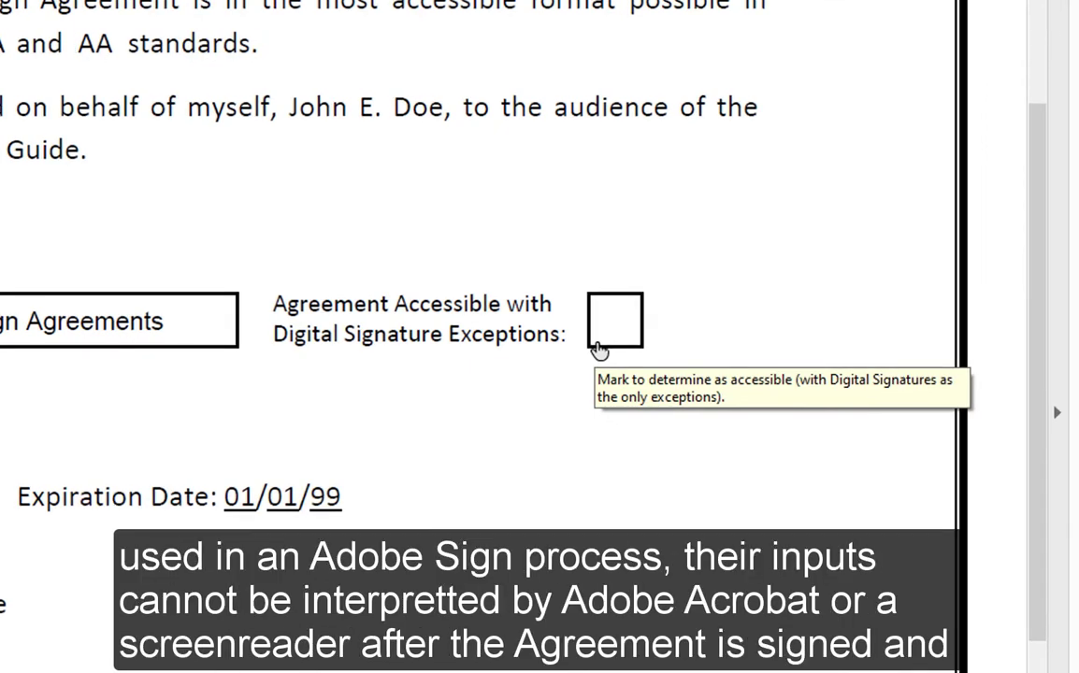
left_click(598, 347)
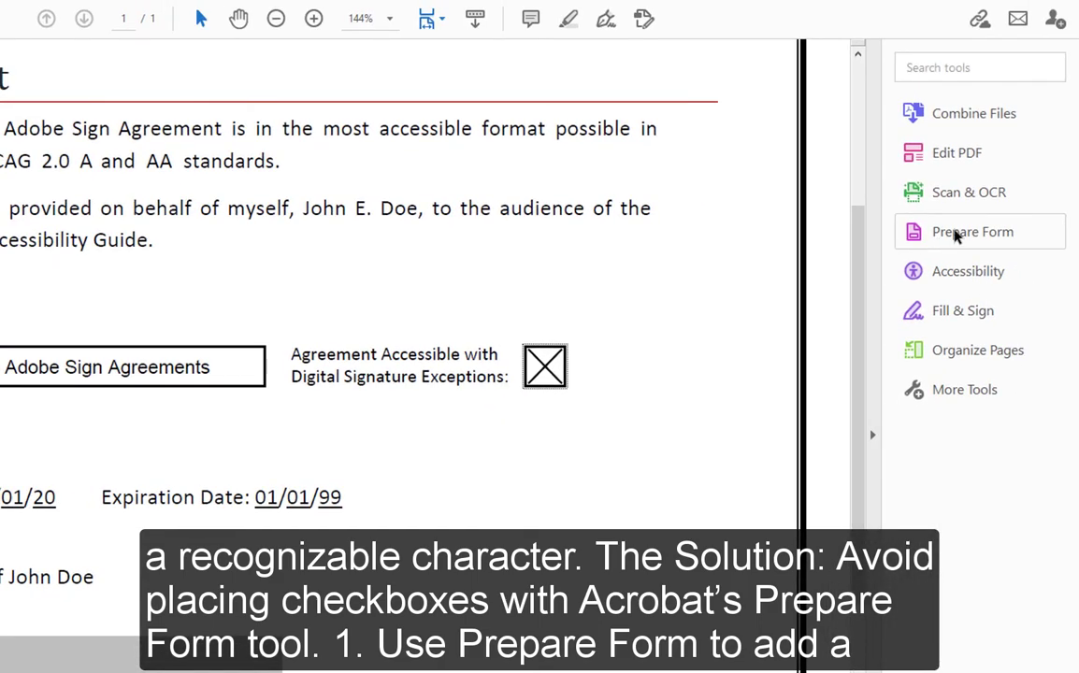
Delete the Accessible Checkbox field from the form using Prepare Form
left_click(955, 236)
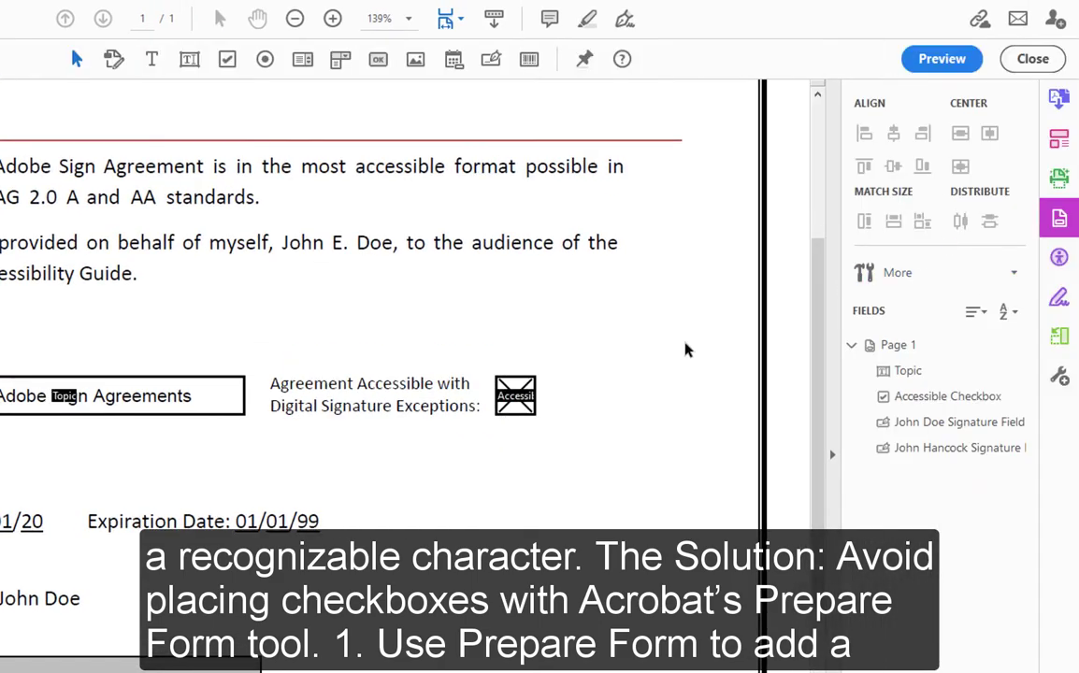
left_click(517, 396)
key("Delete")
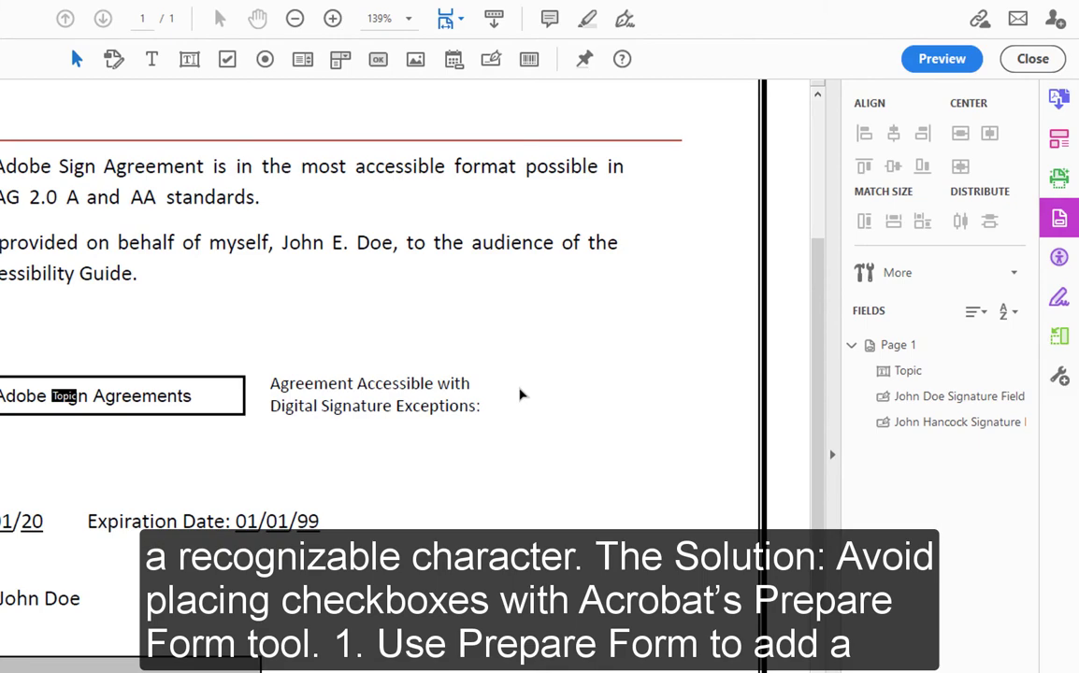
Add a text field after the "Digital Signature Exceptions:" label and narrow it to a checkbox-sized square
left_click(189, 59)
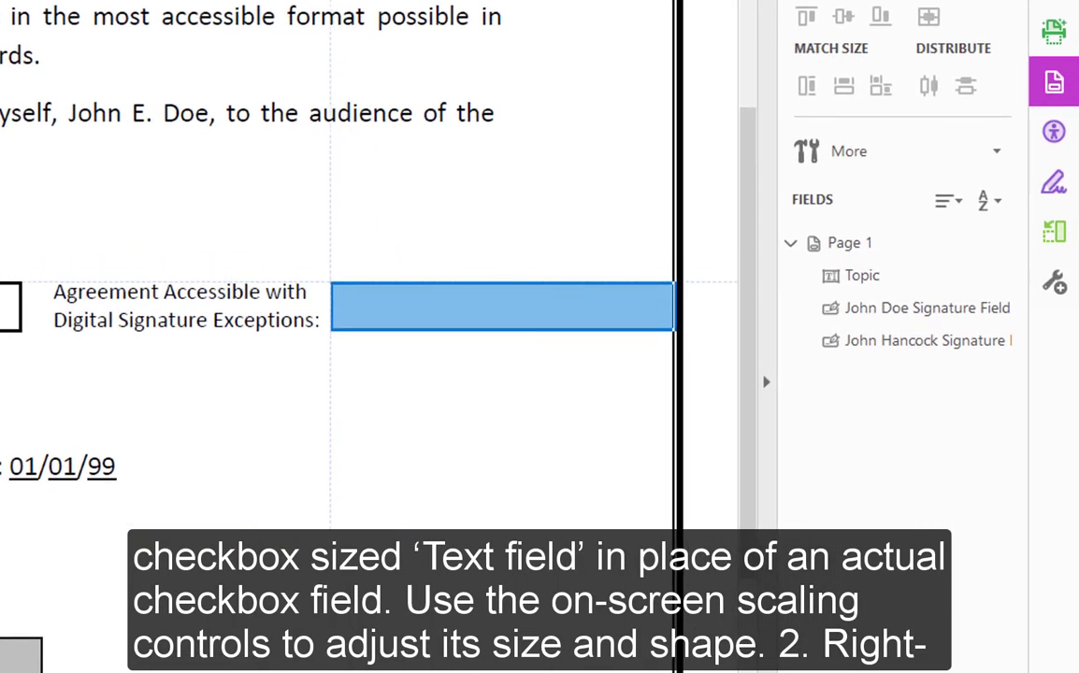
left_click(448, 301)
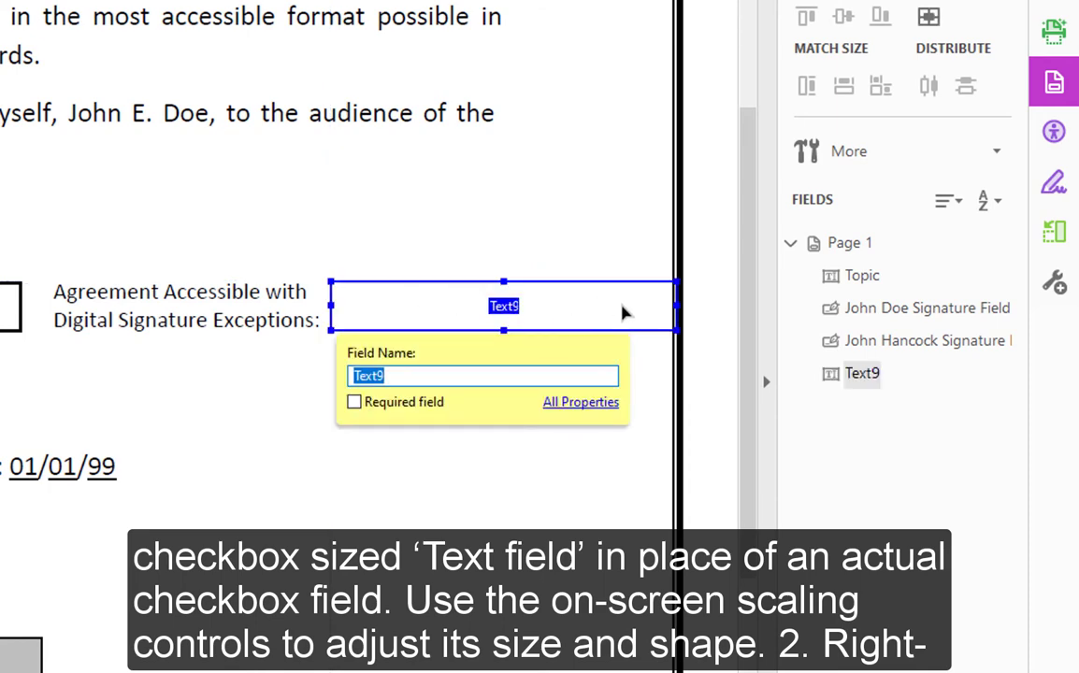
left_click_drag(671, 309, 382, 310)
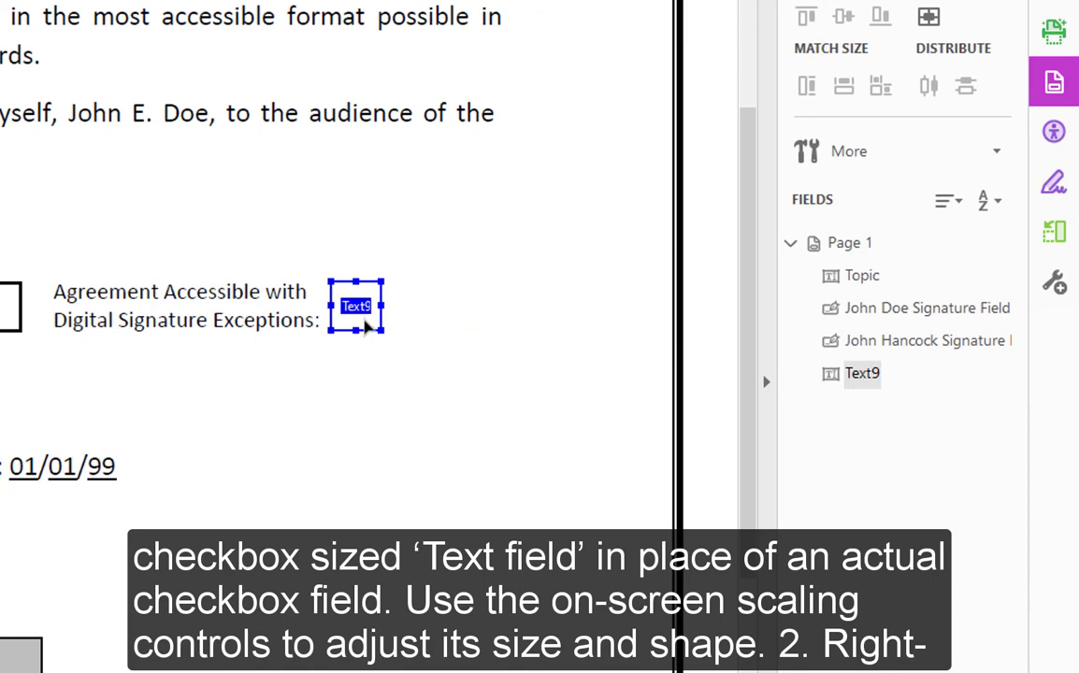
Give the new square text field a black border and set its text alignment to Center
right_click(367, 323)
left_click(505, 350)
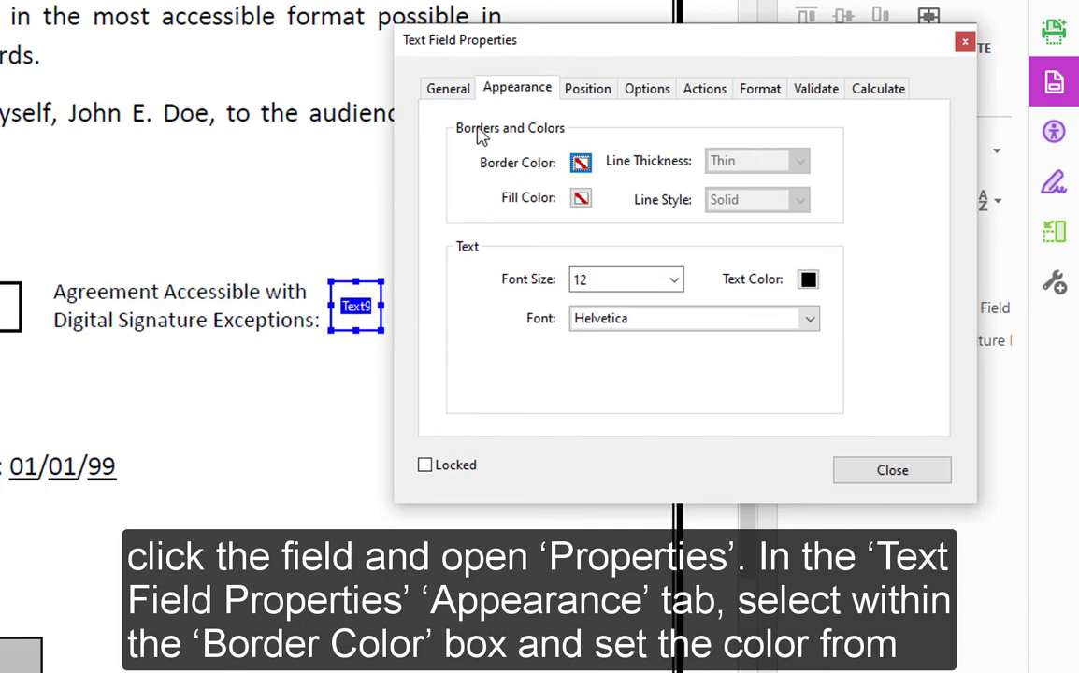
left_click(581, 168)
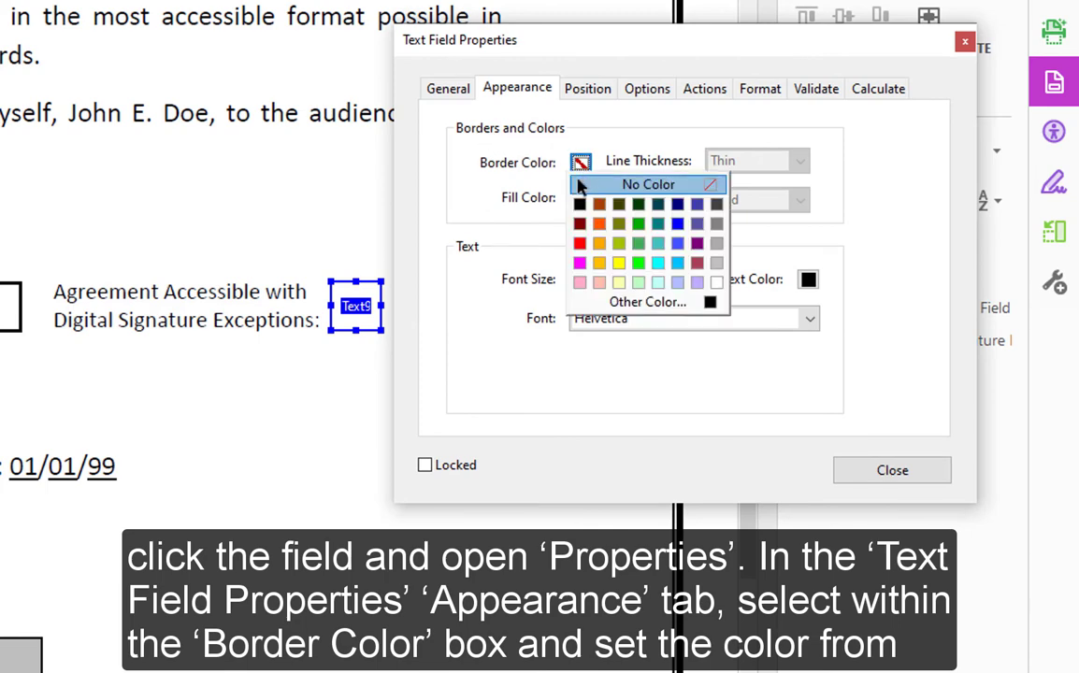
left_click(579, 205)
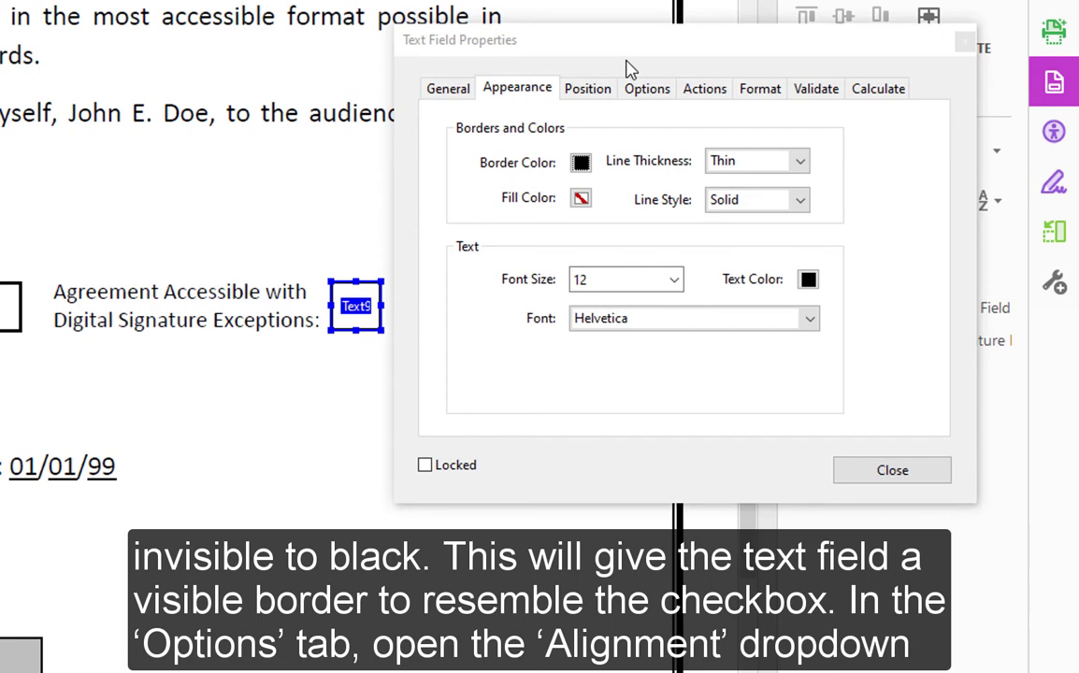
left_click(646, 94)
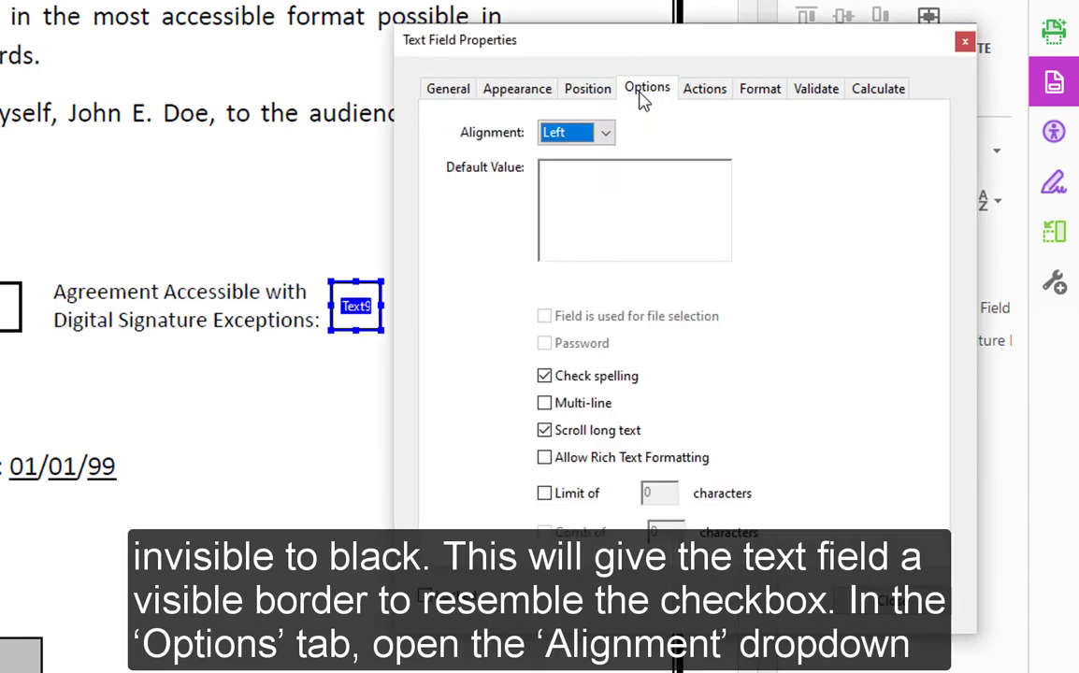
left_click(605, 133)
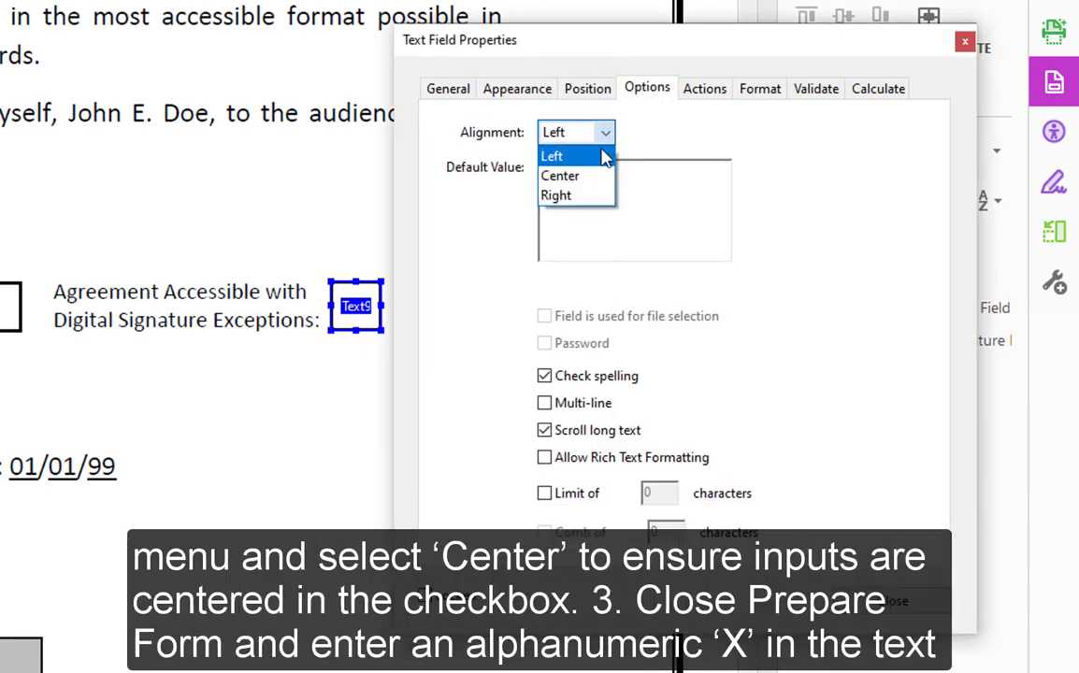
left_click(599, 178)
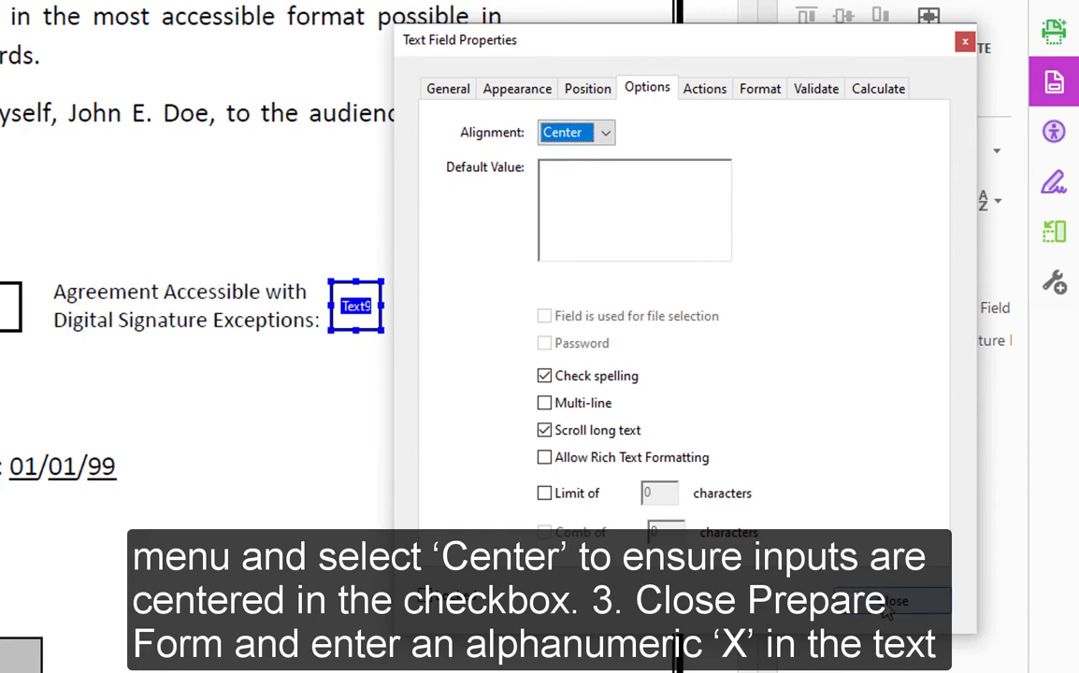
left_click(888, 603)
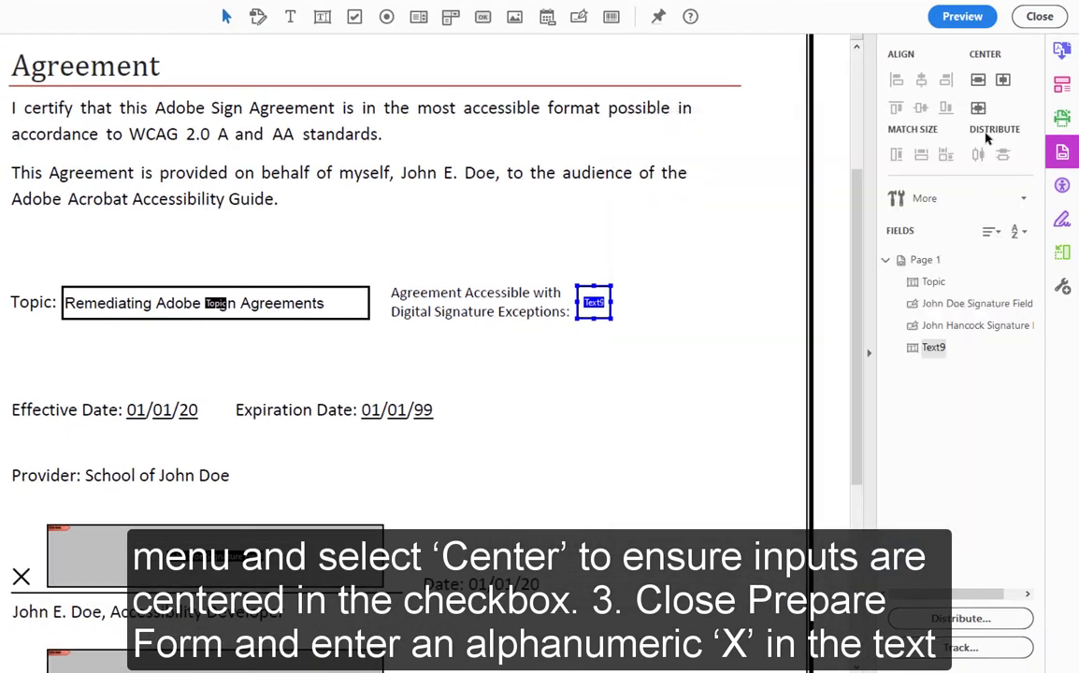
Leave form editing and enter "X" in the checkbox-sized text field
left_click(1038, 15)
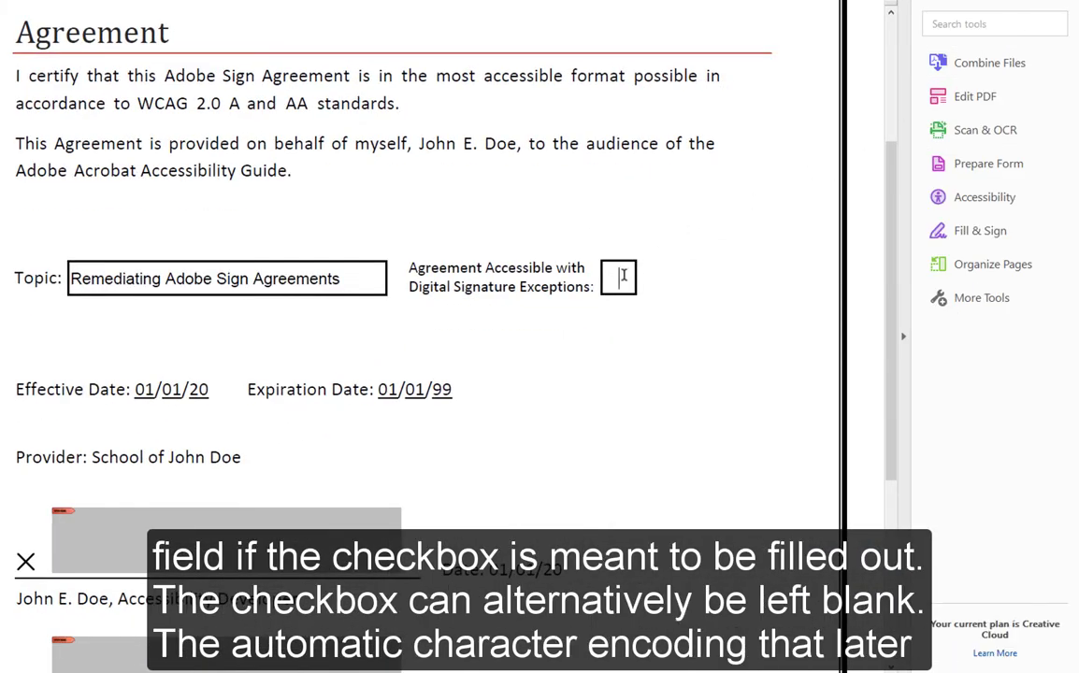
type("X")
left_click(718, 251)
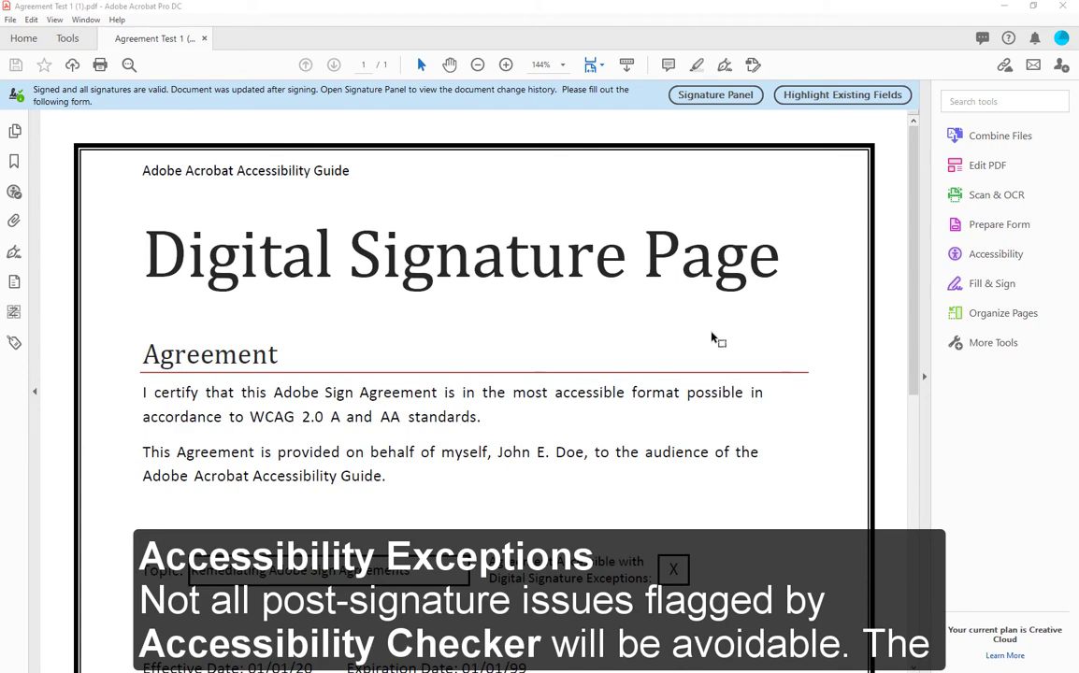
View the Fill & Sign options for filling, signing and requesting signatures, and return to the signed agreement
scroll(711, 334, "down", 10)
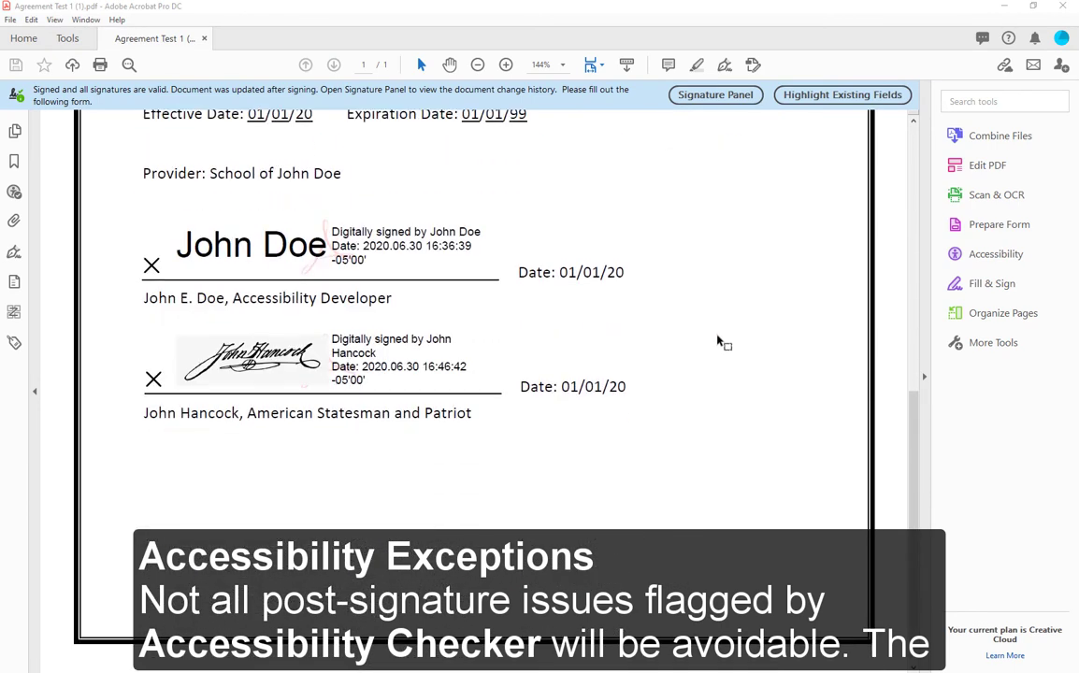
left_click(955, 285)
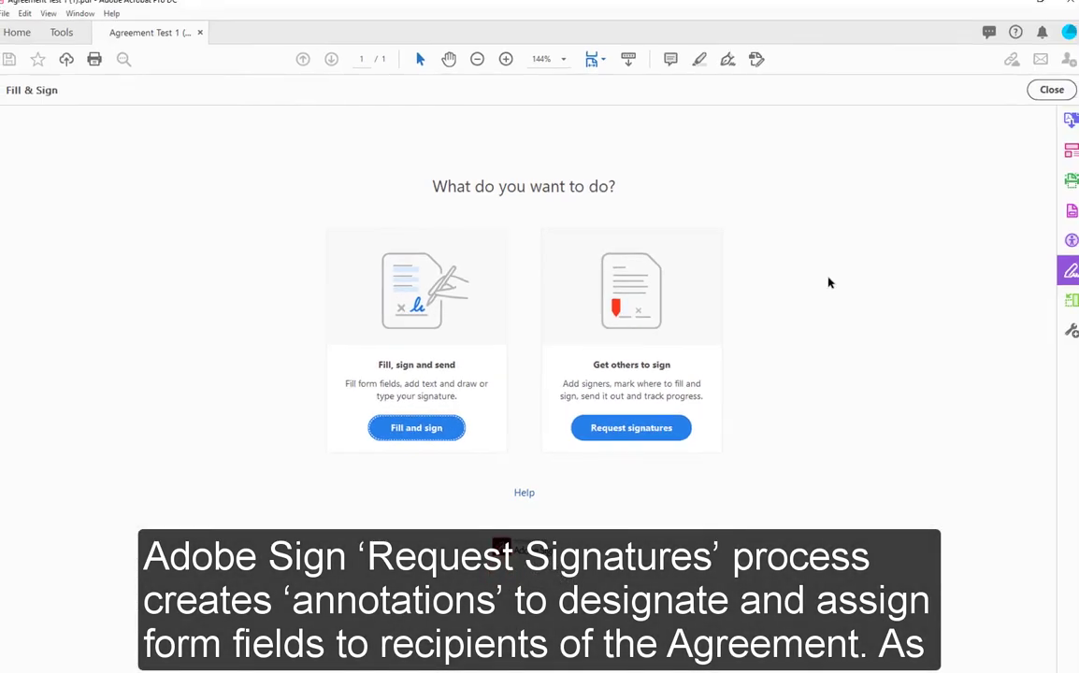
left_click(1052, 90)
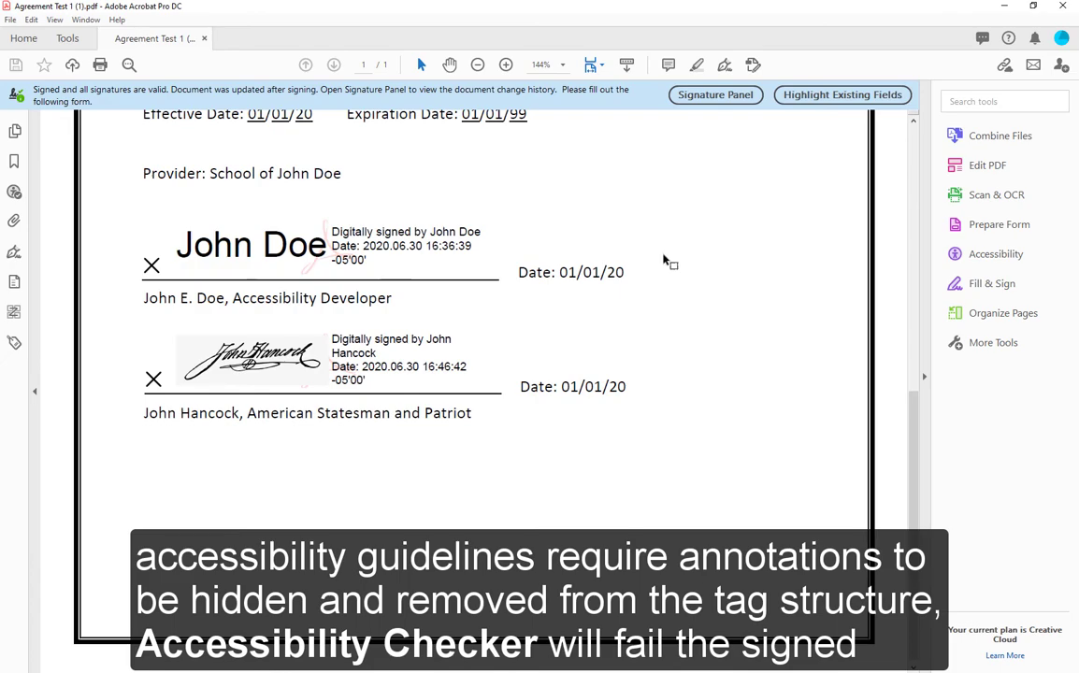
Examine the Accessibility Checker results and locate the two signature field annotations in Page 1's content structure
left_click(14, 193)
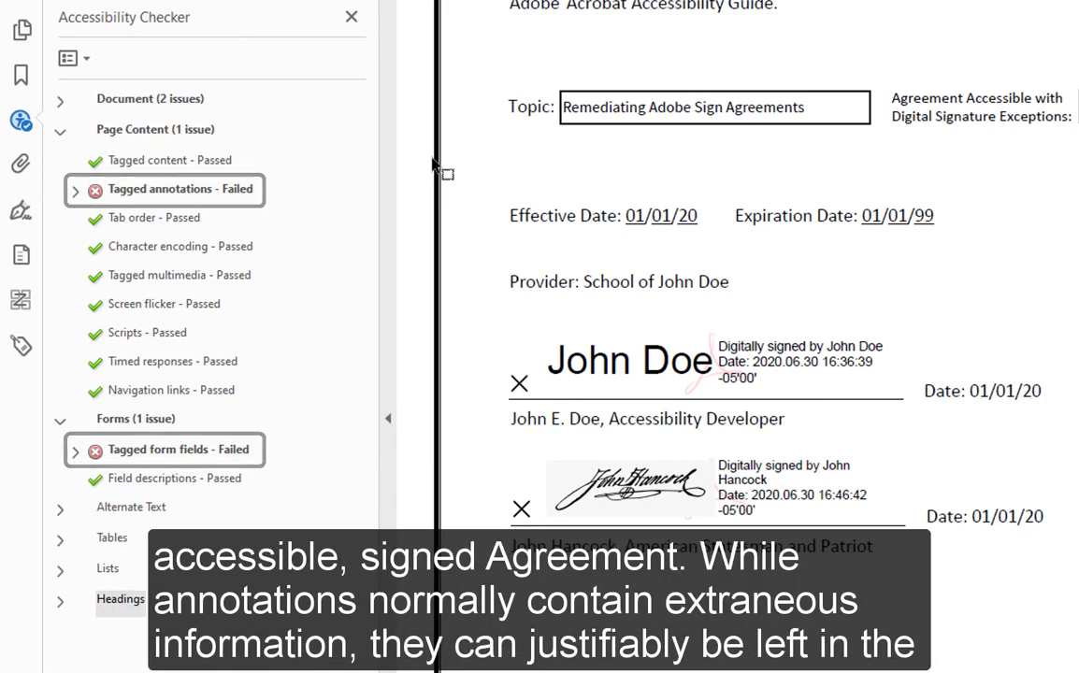
left_click(22, 253)
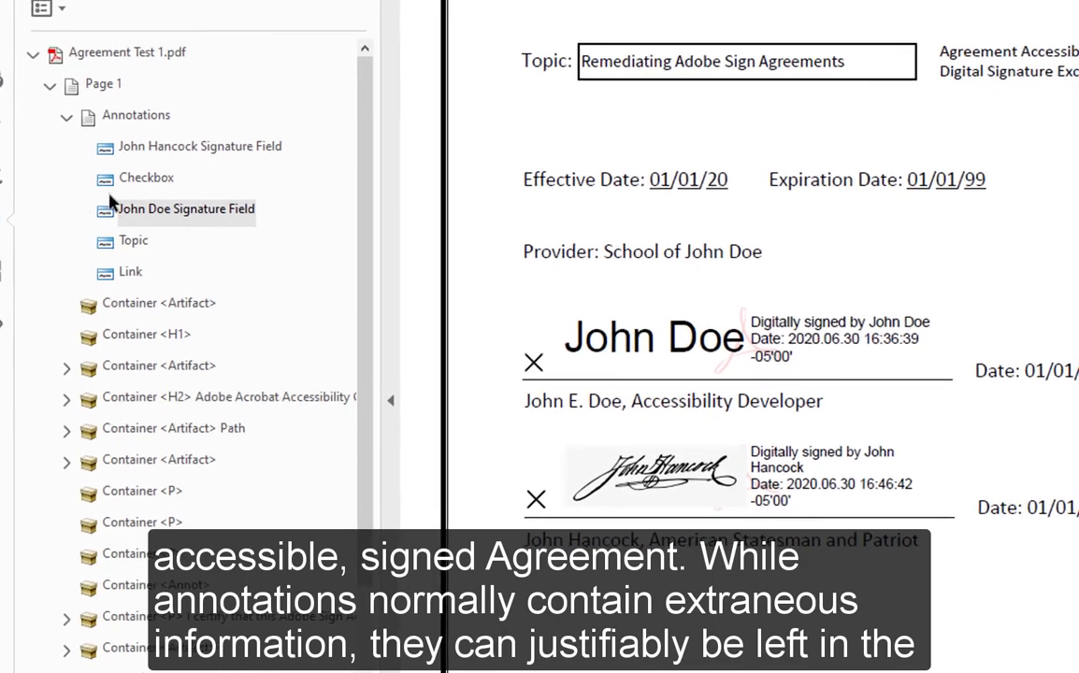
left_click(212, 206)
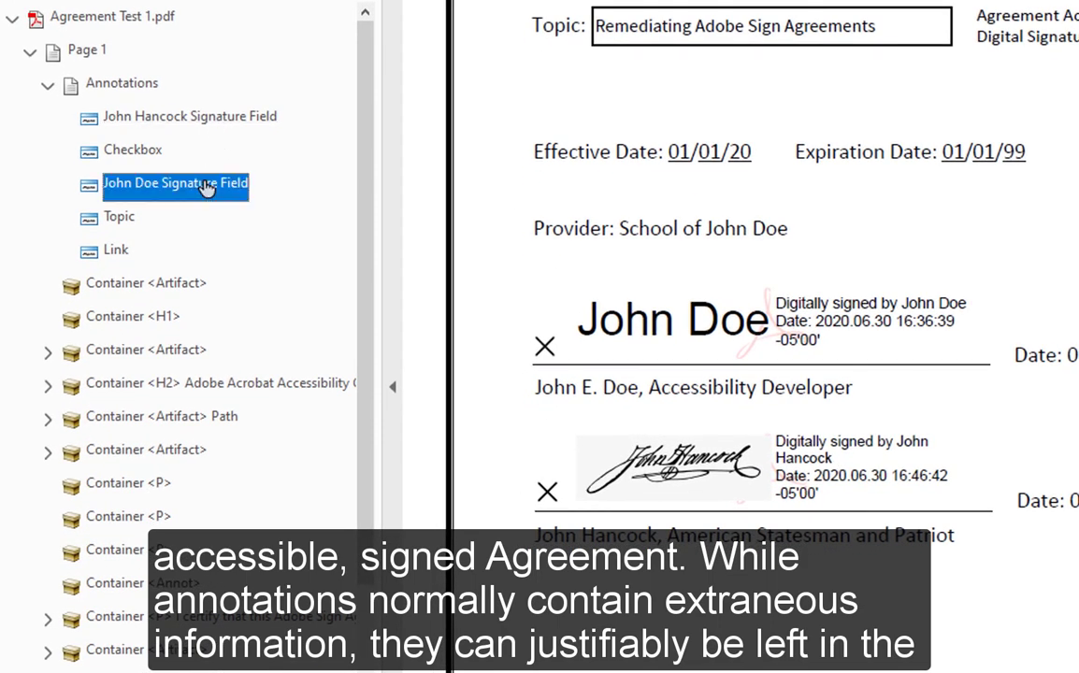
left_click(216, 128)
left_click(210, 185)
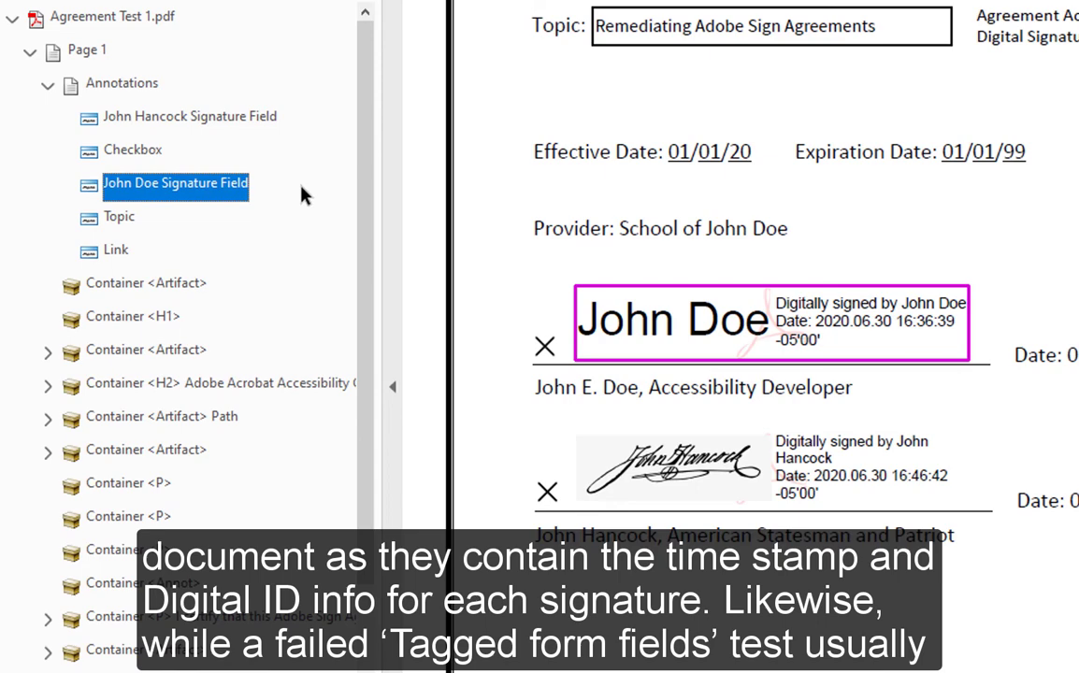